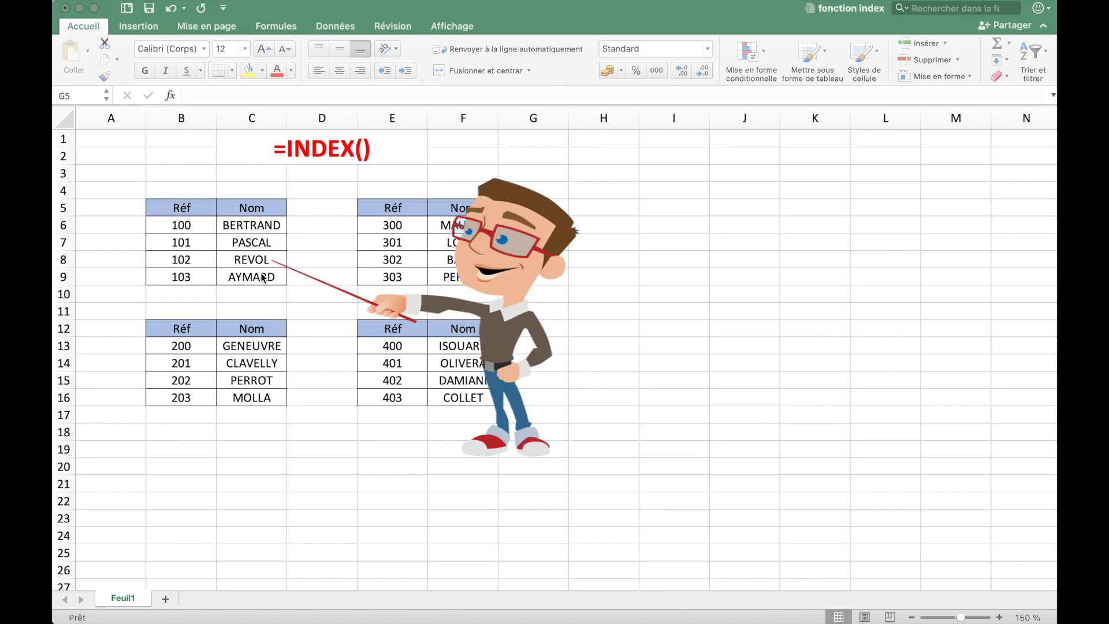
# - Enter the direct cell reference =C8 in cell C19
pyautogui.click(234, 454)
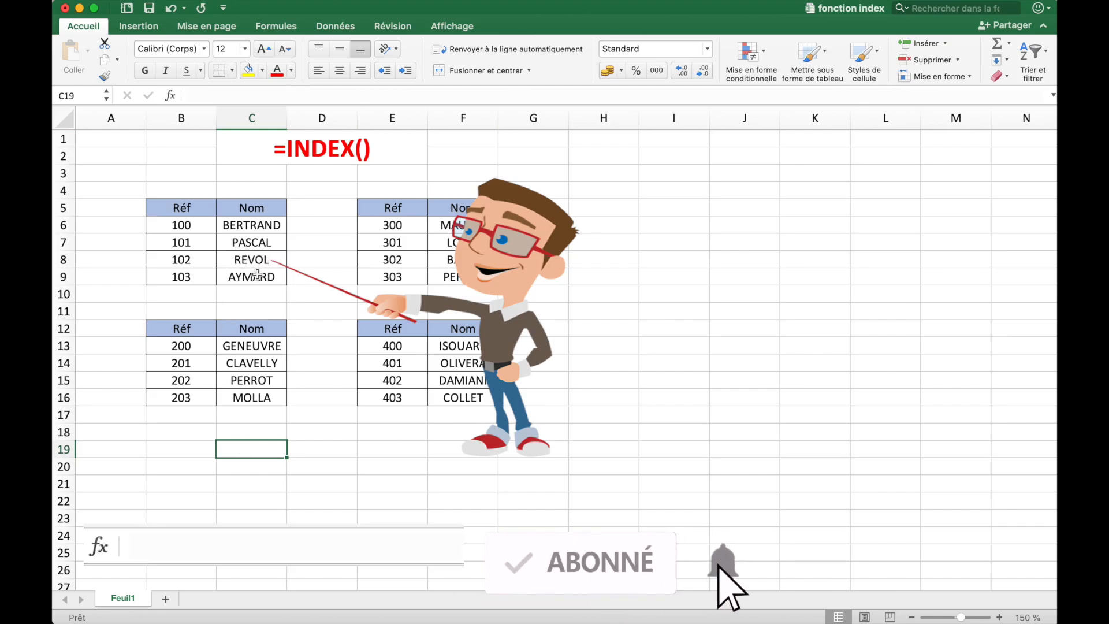
pyautogui.write('=C')
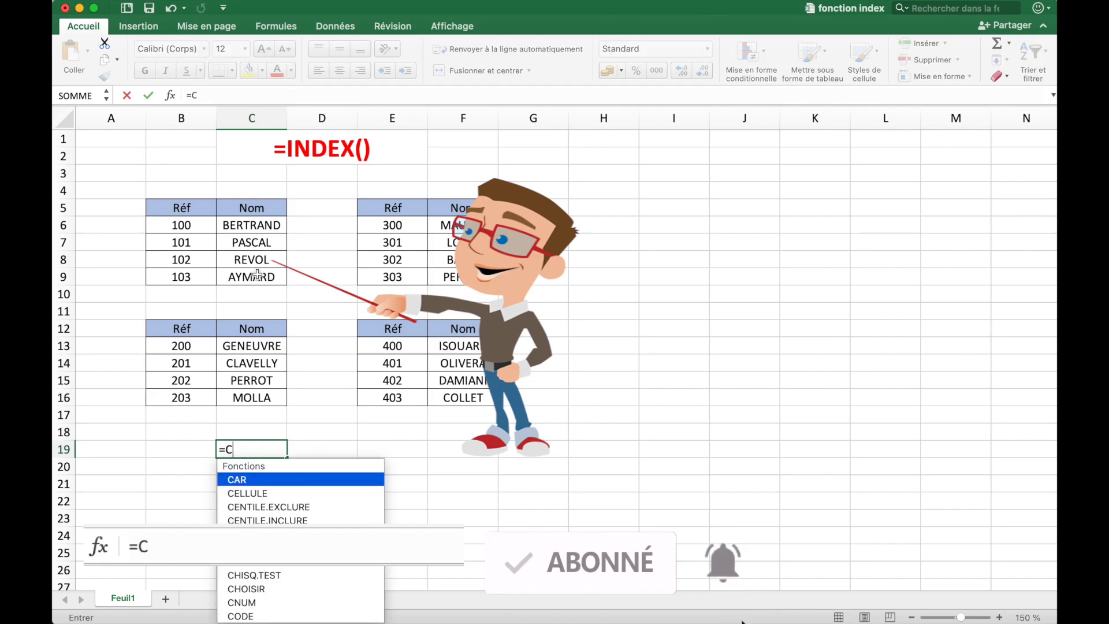
pyautogui.write('8')
pyautogui.press('Return')
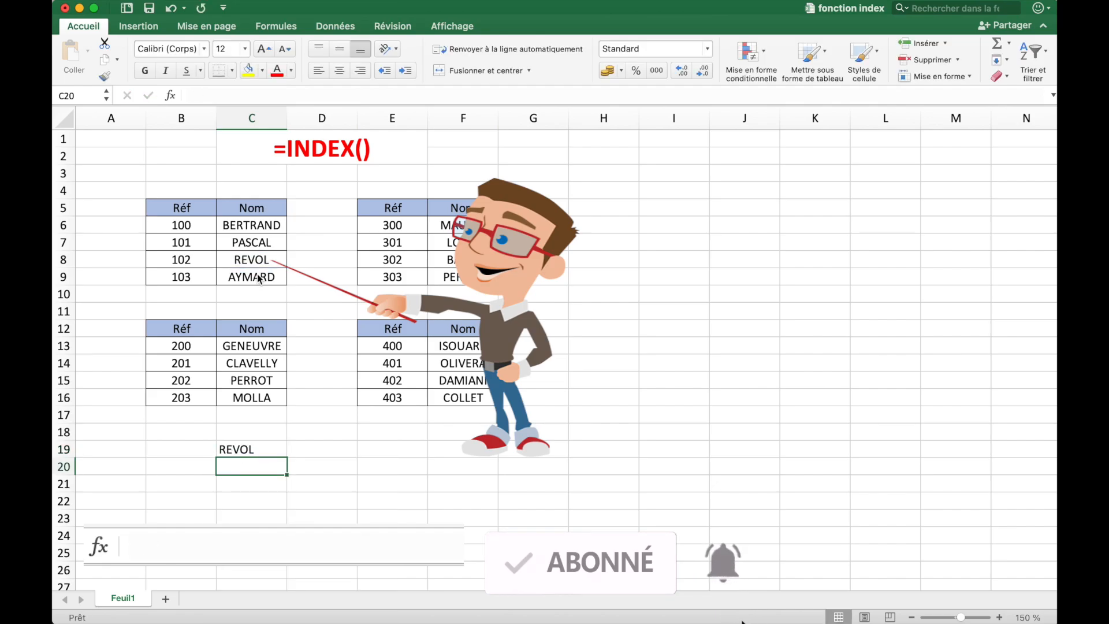
# - Enter =INDEX(B6:C9;3;2) in cell C21 to return row 3, column 2 of the first table
pyautogui.press('Return')
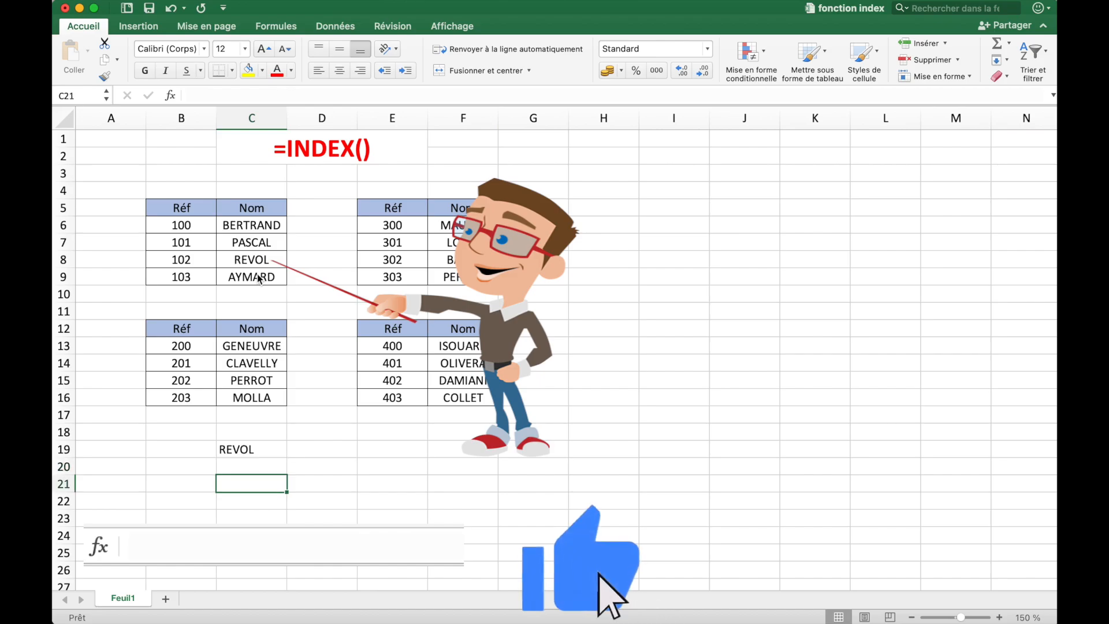
pyautogui.write('=')
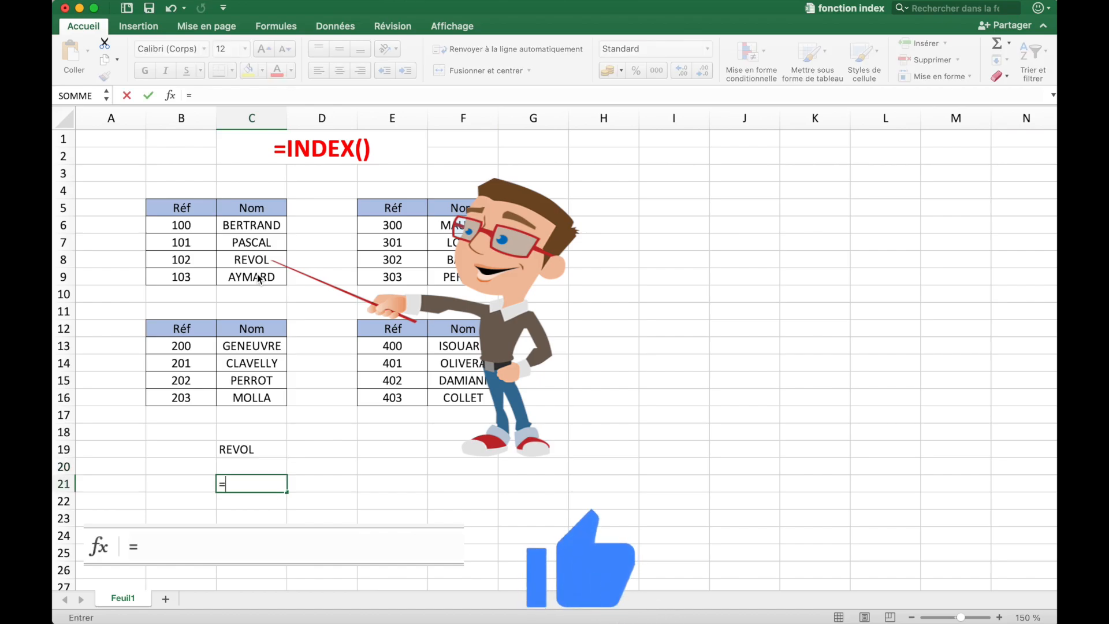
pyautogui.write('index(')
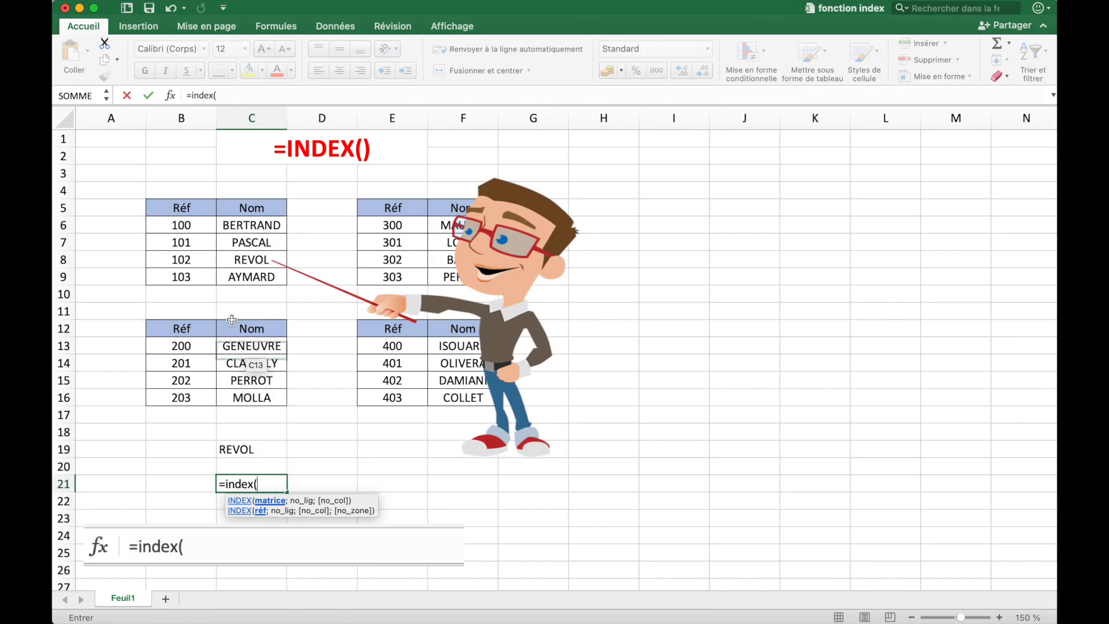
pyautogui.click(185, 226)
pyautogui.moveTo(184, 226); pyautogui.dragTo(257, 282)
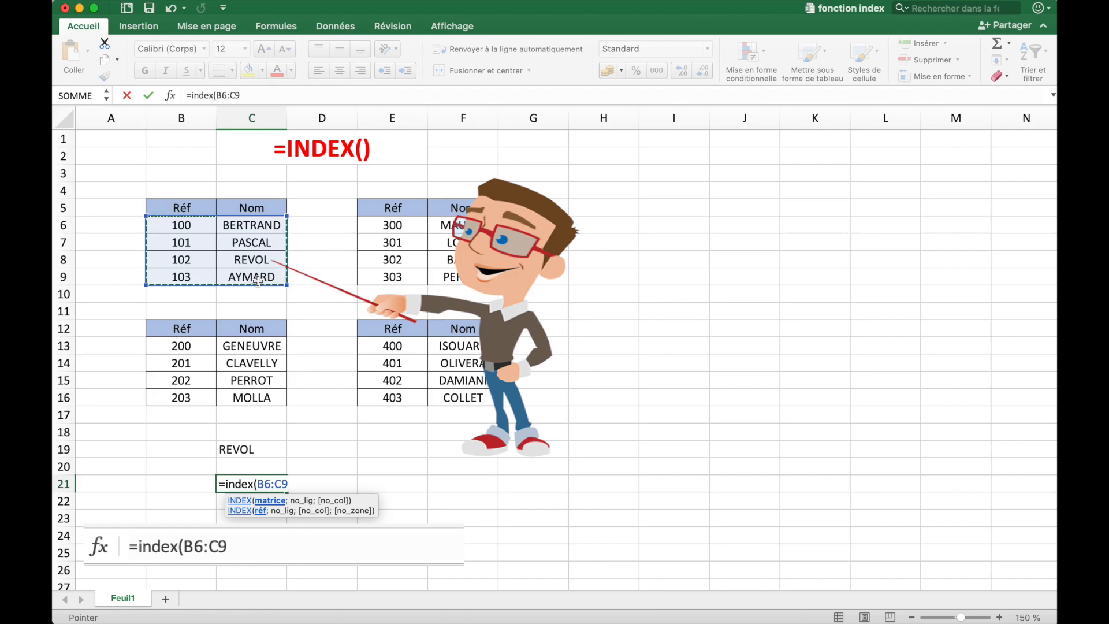
pyautogui.write(';')
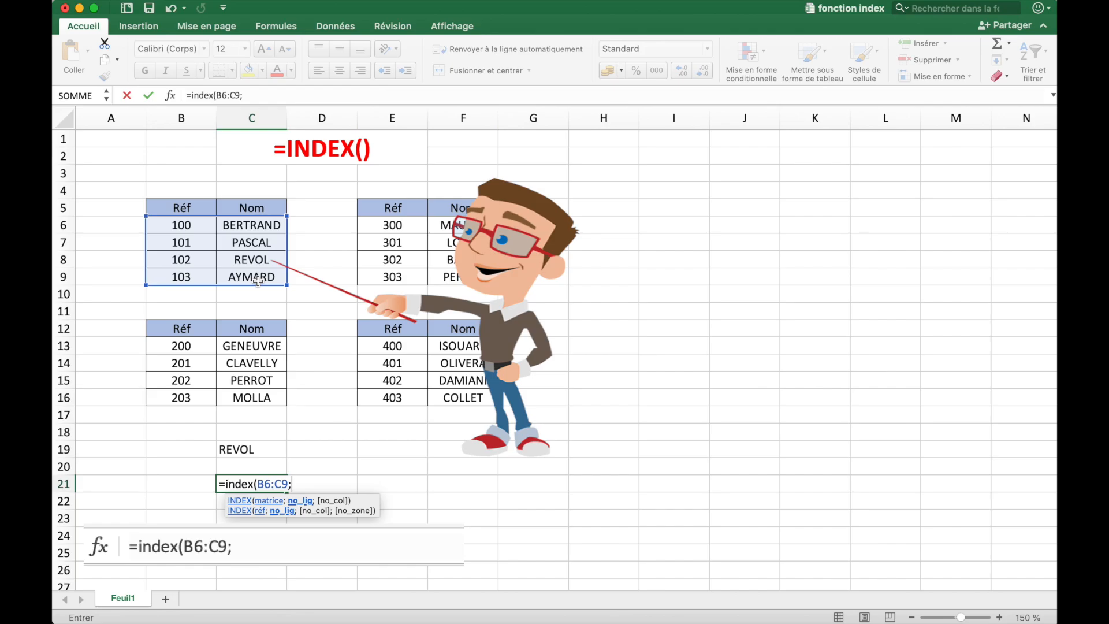
pyautogui.write('3')
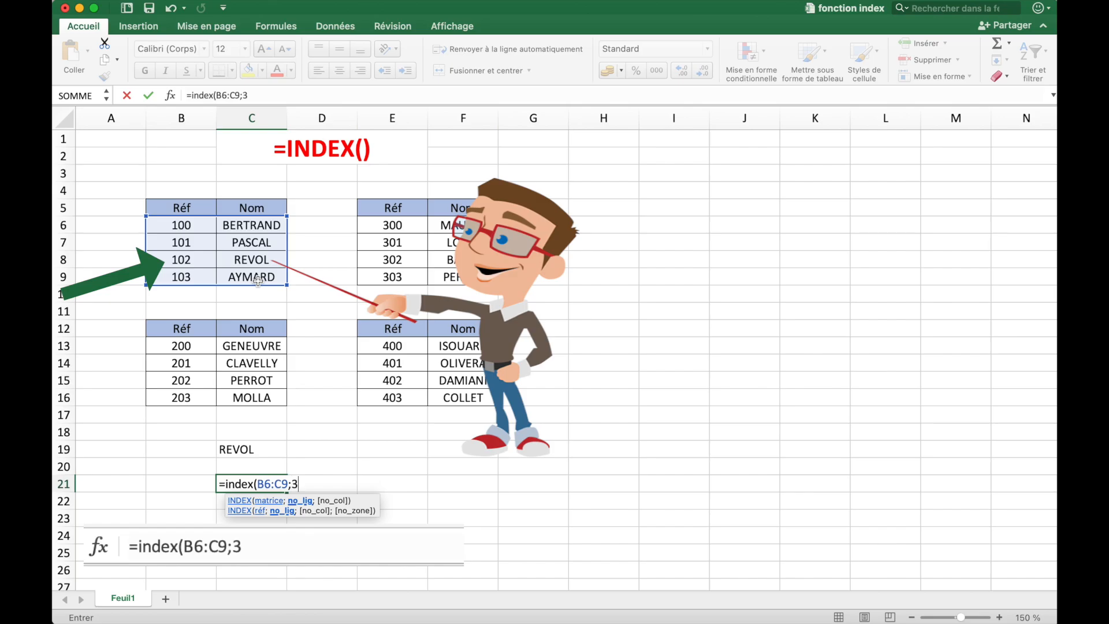
pyautogui.write(';')
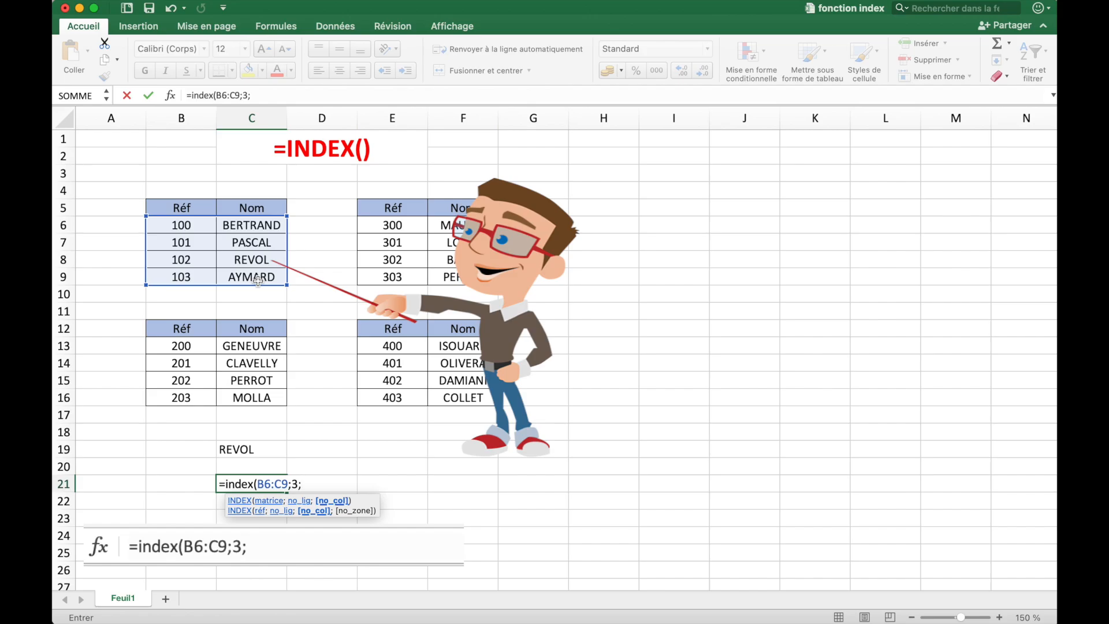
pyautogui.write('2')
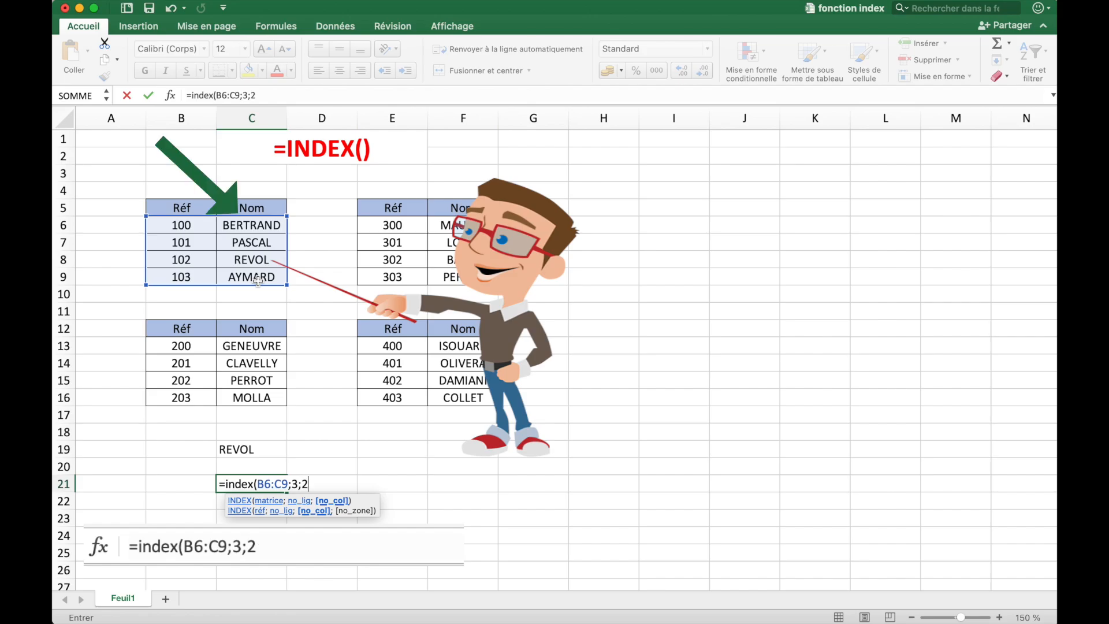
pyautogui.write(')')
pyautogui.press('Return')
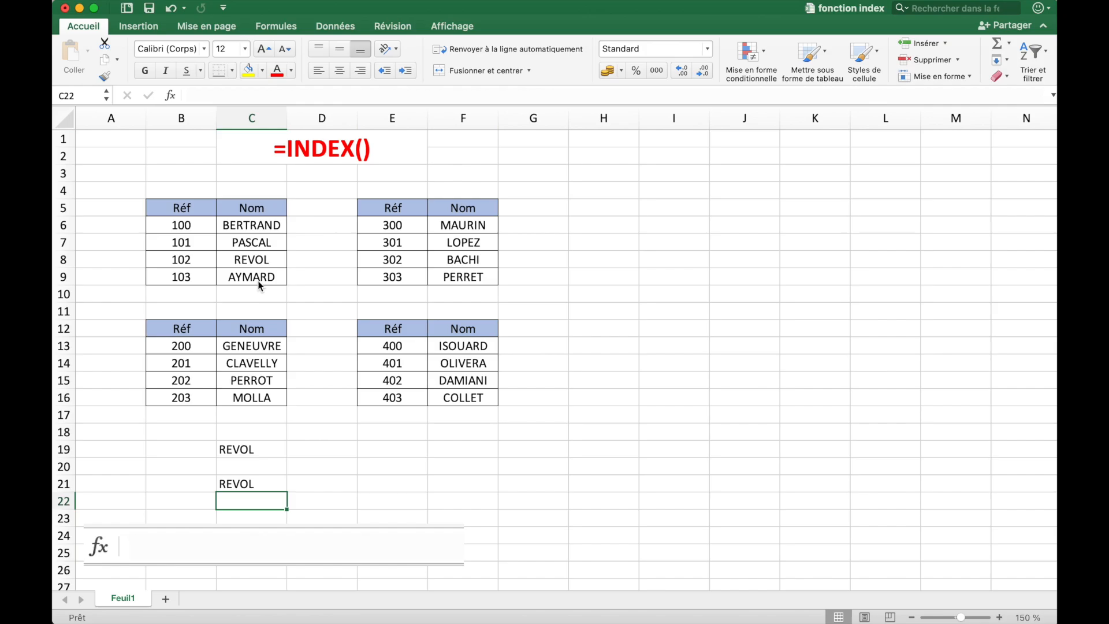
# - In C21's INDEX formula, enclose B6:C9 in its own parentheses and add B13:C16 as a second area
pyautogui.click(263, 485)
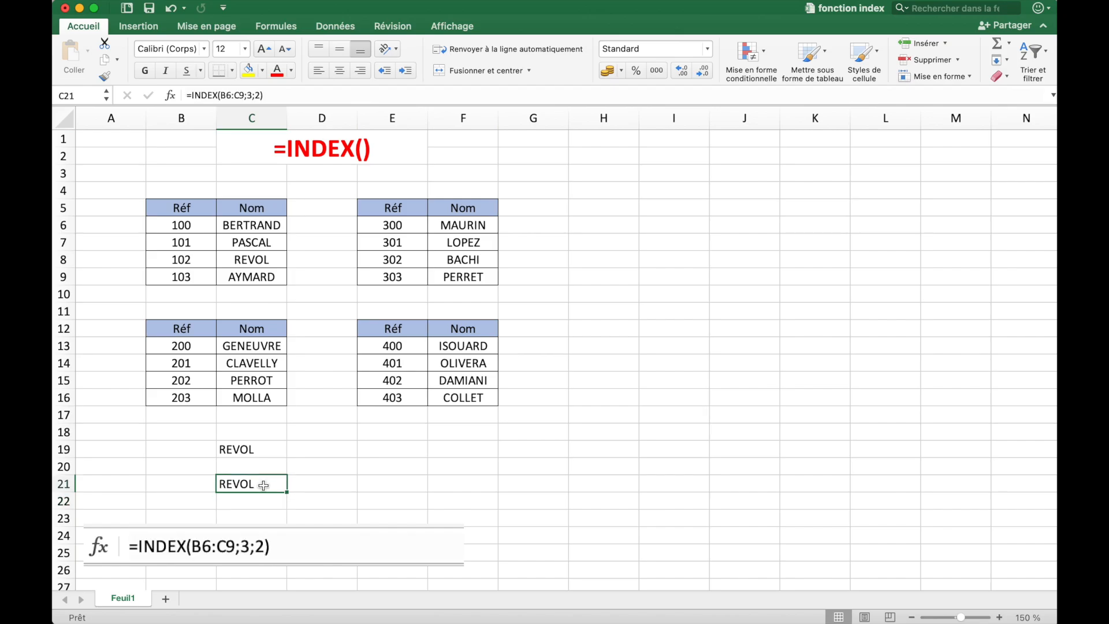
pyautogui.doubleClick(263, 485)
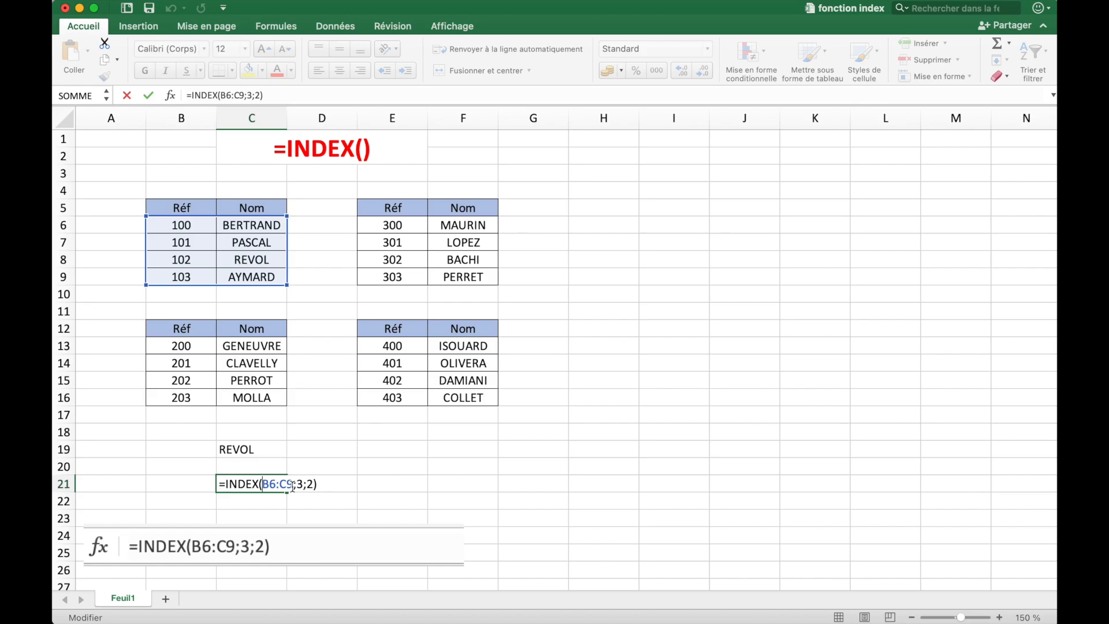
pyautogui.click(293, 486)
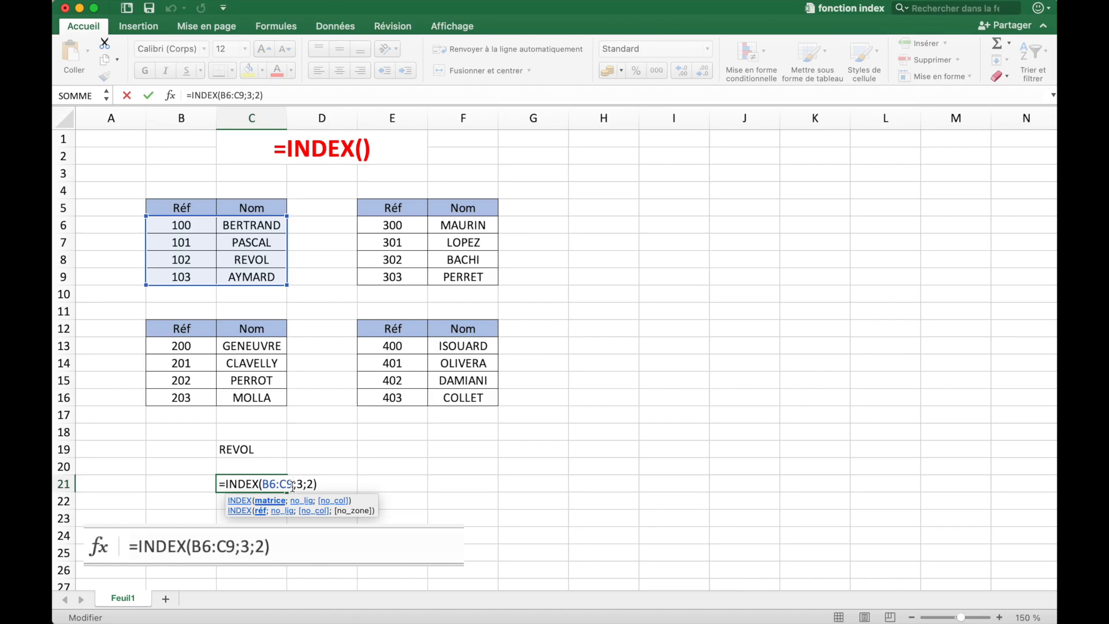
pyautogui.write(')')
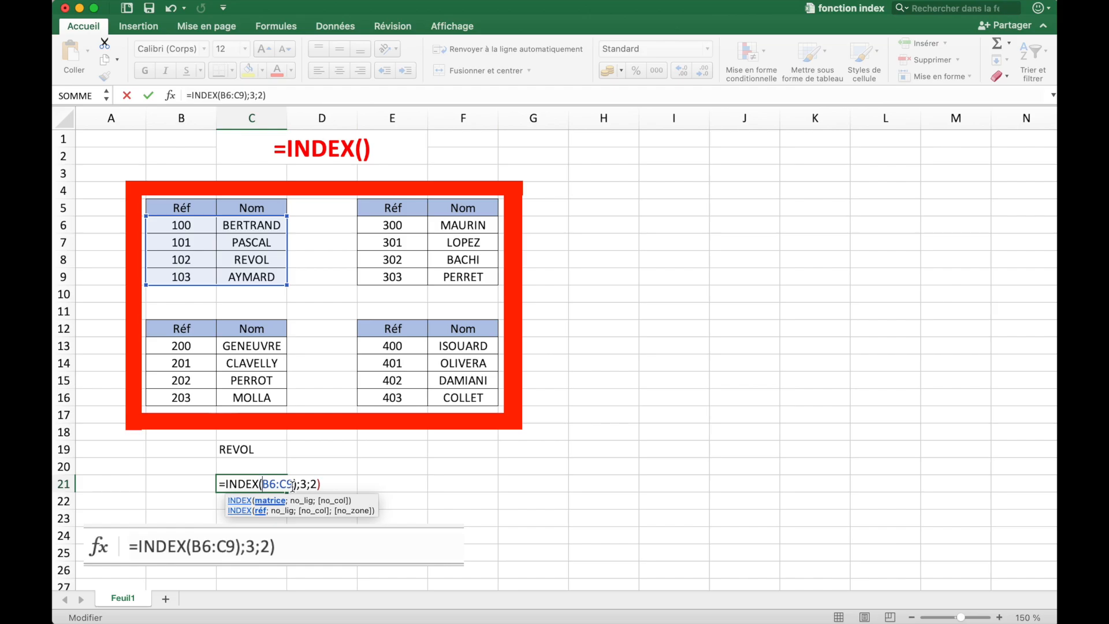
pyautogui.write('(')
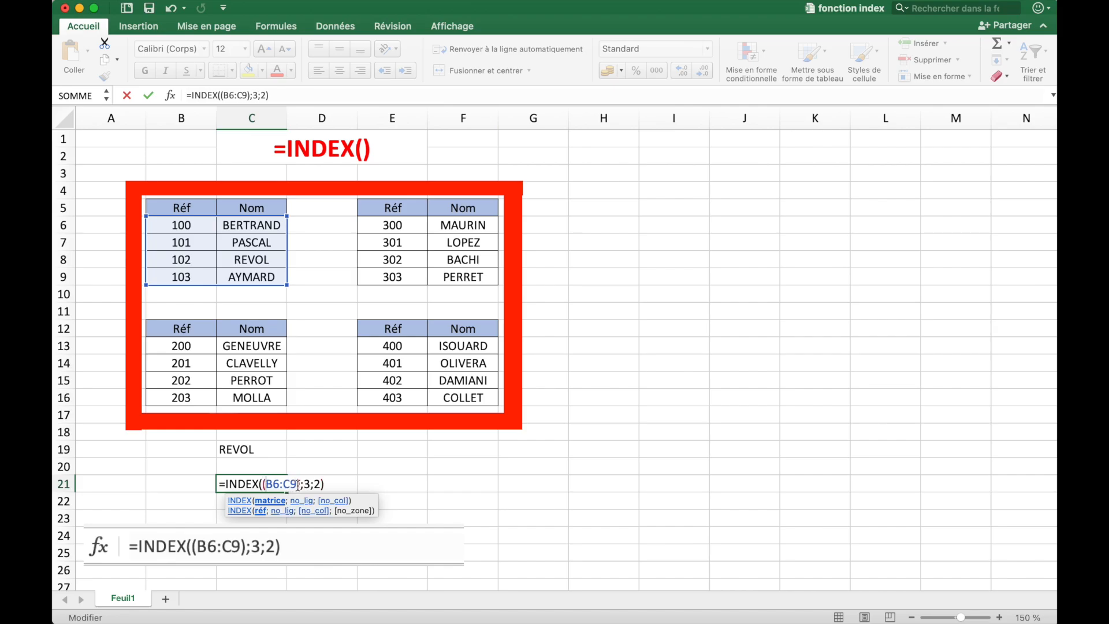
pyautogui.click(297, 484)
pyautogui.write(';')
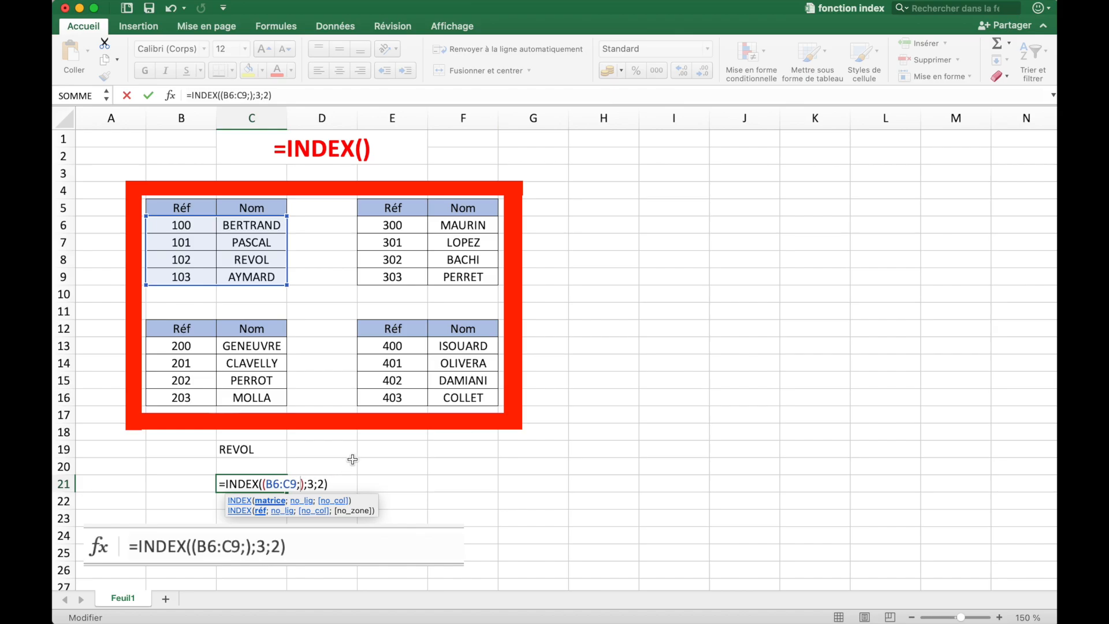
pyautogui.moveTo(386, 232); pyautogui.dragTo(277, 403)
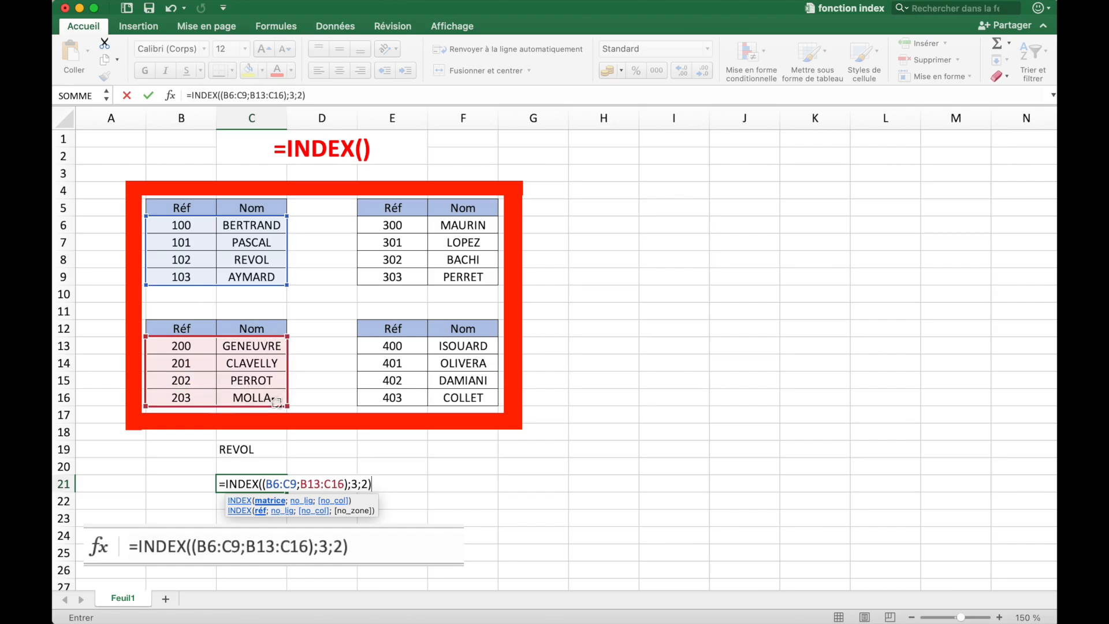
# - Add the ranges E6:F9 and E13:F16 as third and fourth areas inside the inner parentheses of C21's INDEX formula
pyautogui.click(345, 484)
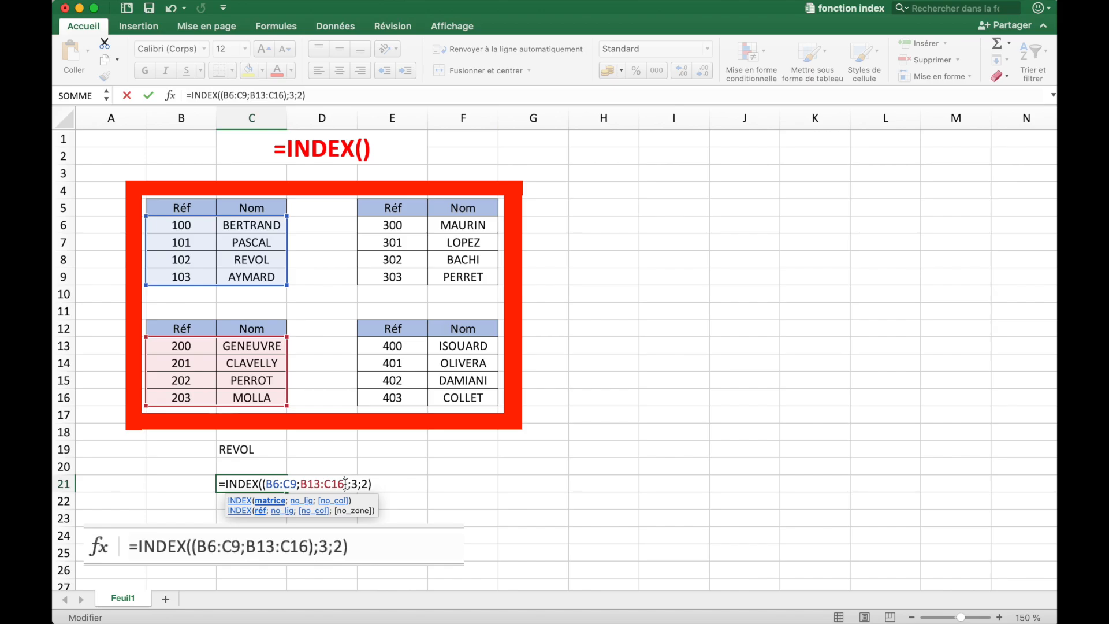
pyautogui.write(';')
pyautogui.moveTo(402, 226); pyautogui.dragTo(455, 280)
pyautogui.write(';')
pyautogui.moveTo(393, 346); pyautogui.dragTo(455, 397)
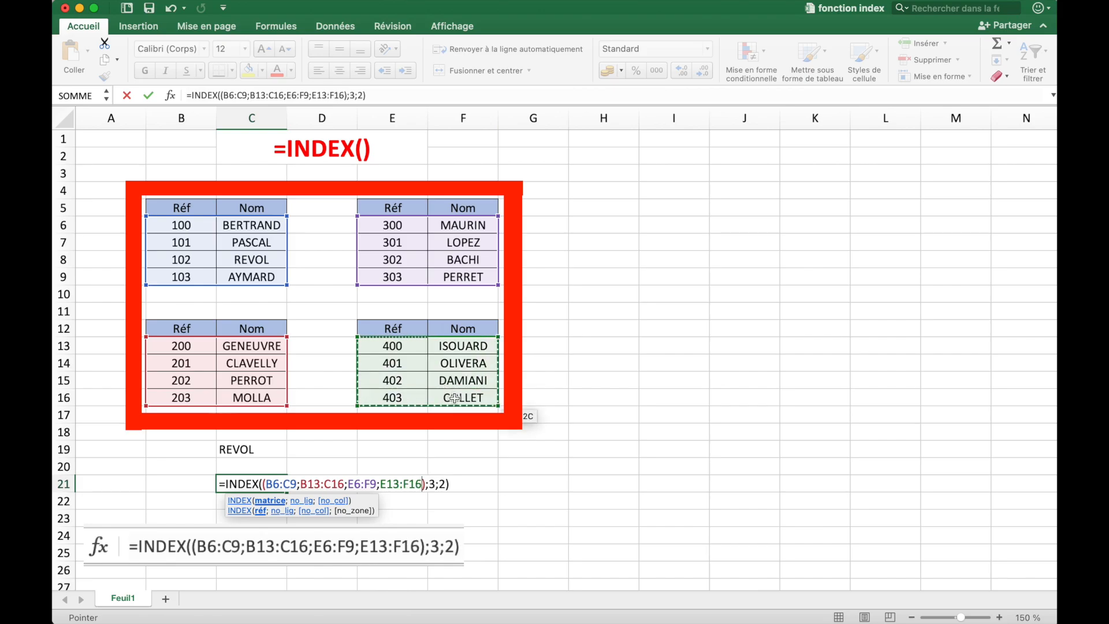
# - Add 4 as the area number argument of C21's INDEX formula and check the matching cell F15
pyautogui.click(446, 484)
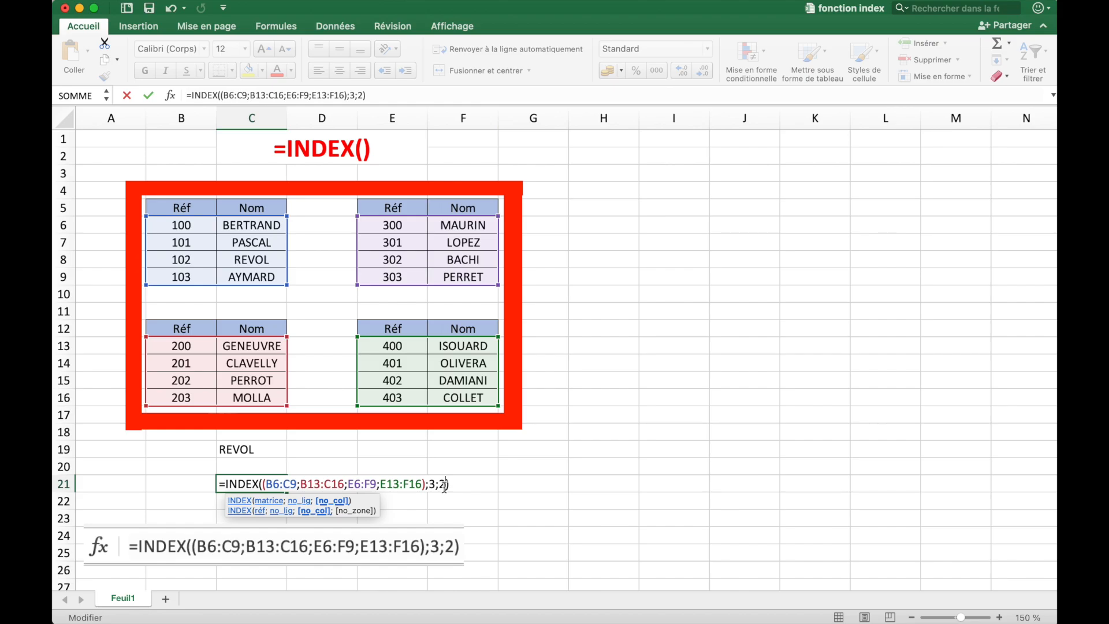
pyautogui.write(';')
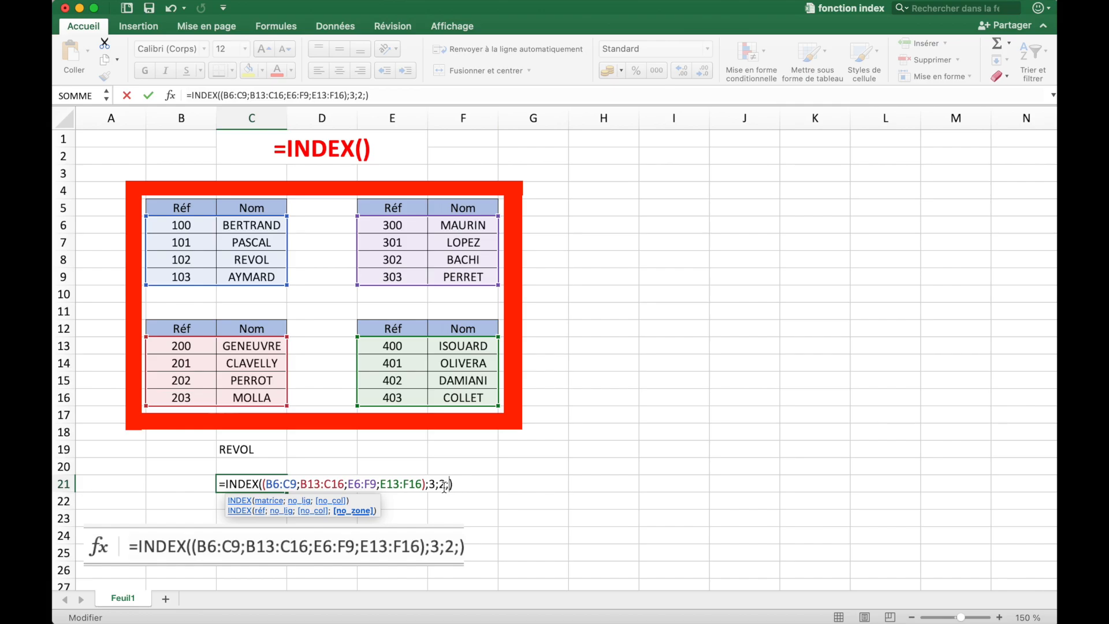
pyautogui.write('4')
pyautogui.press('Return')
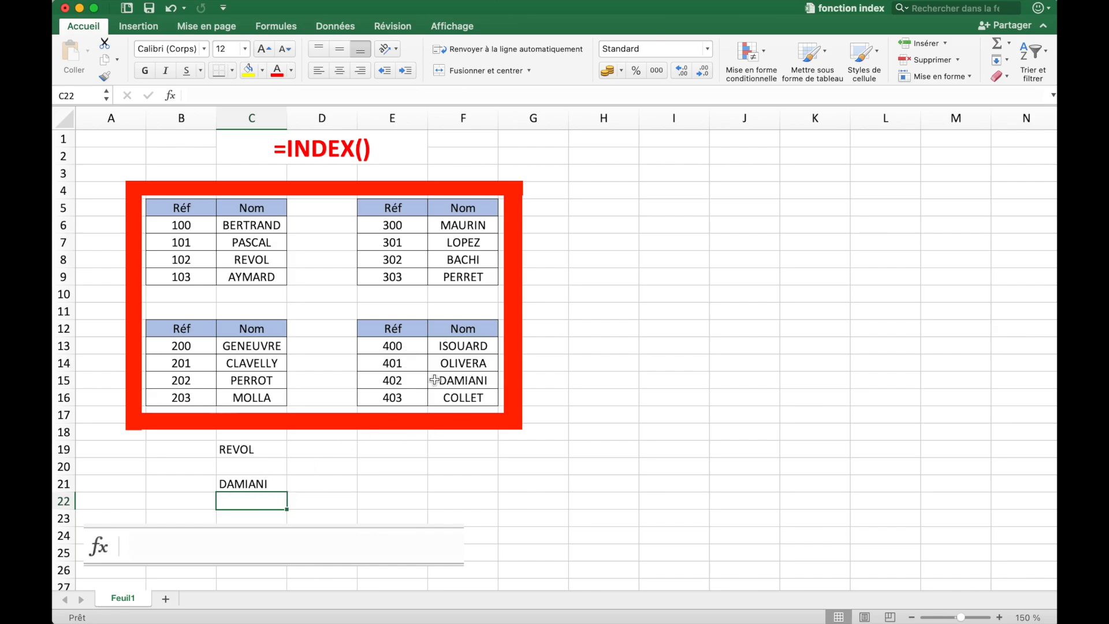
pyautogui.click(476, 380)
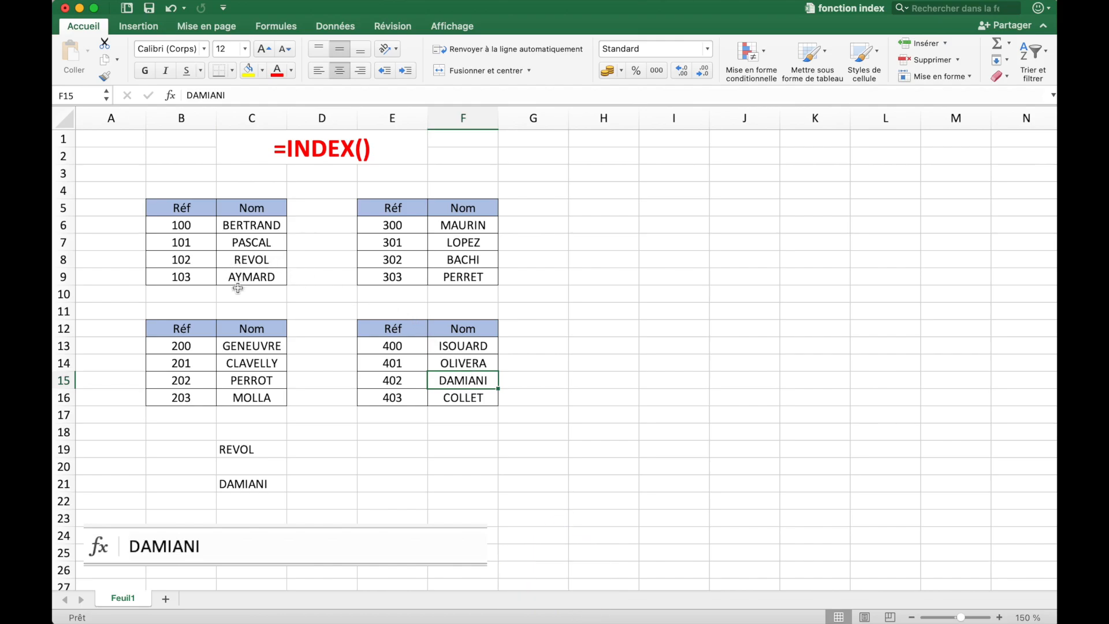
# - Change the area number in C21's INDEX formula to 3
pyautogui.click(273, 480)
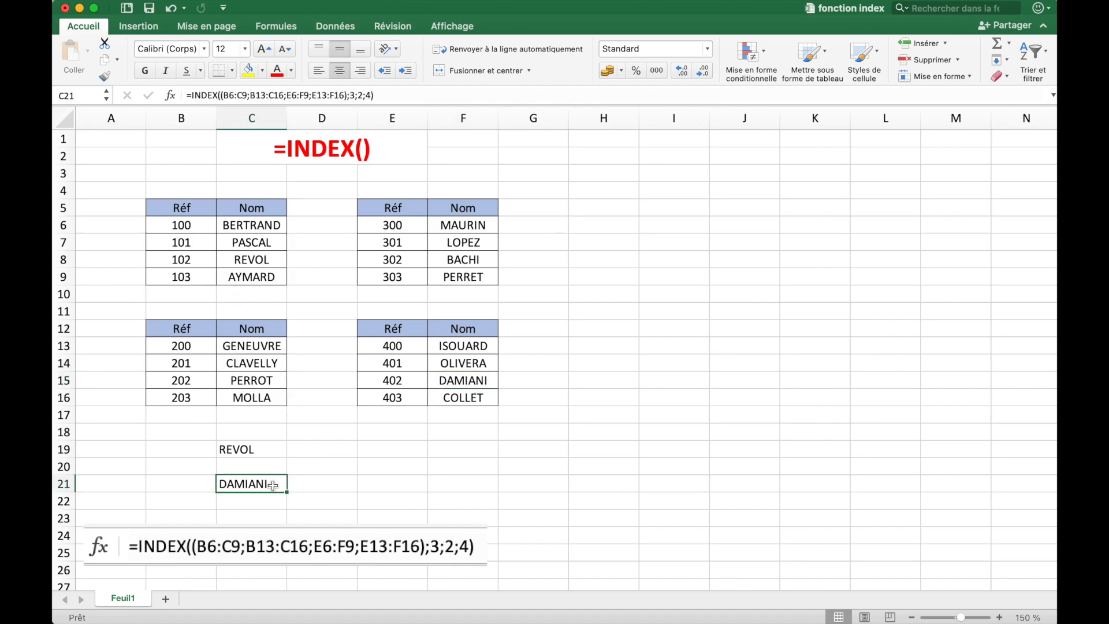
pyautogui.doubleClick(367, 95)
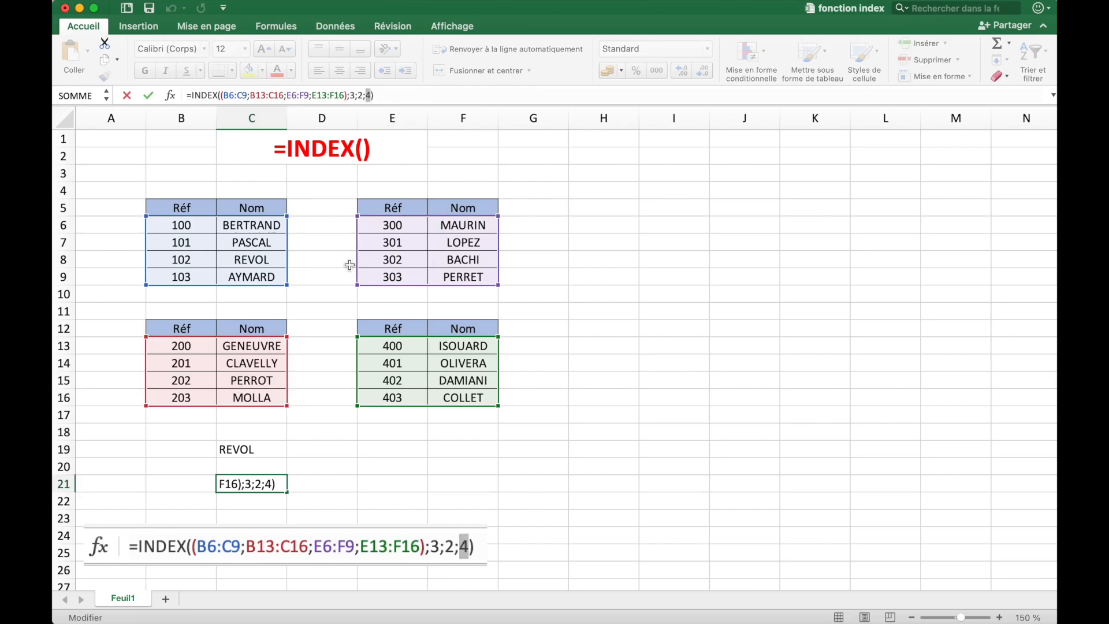
pyautogui.press('BackSpace')
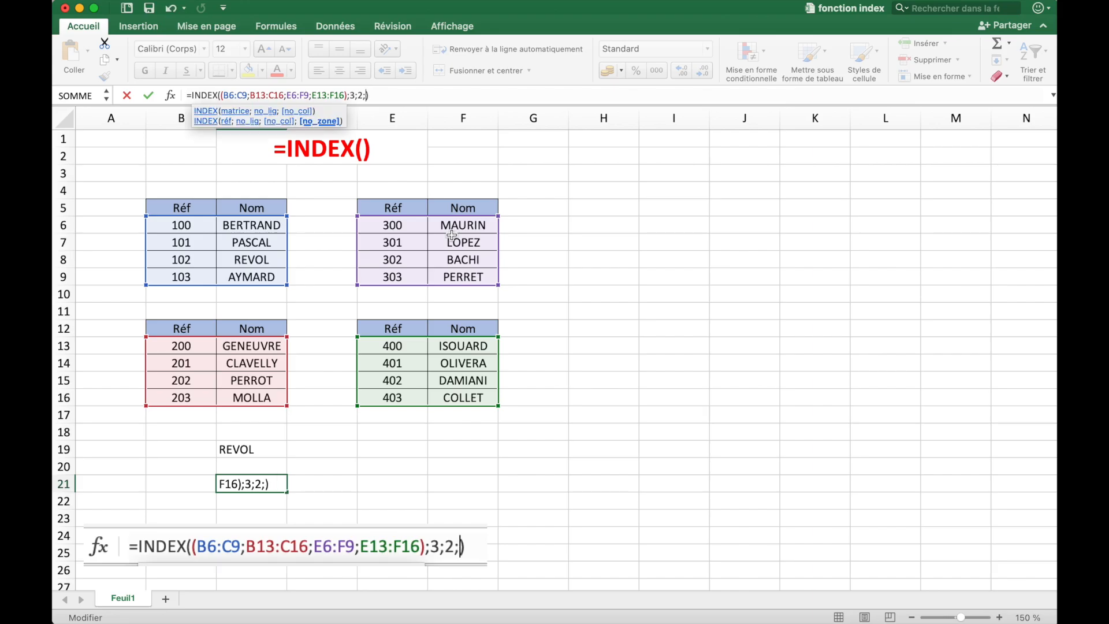
pyautogui.write('3')
pyautogui.press('Return')
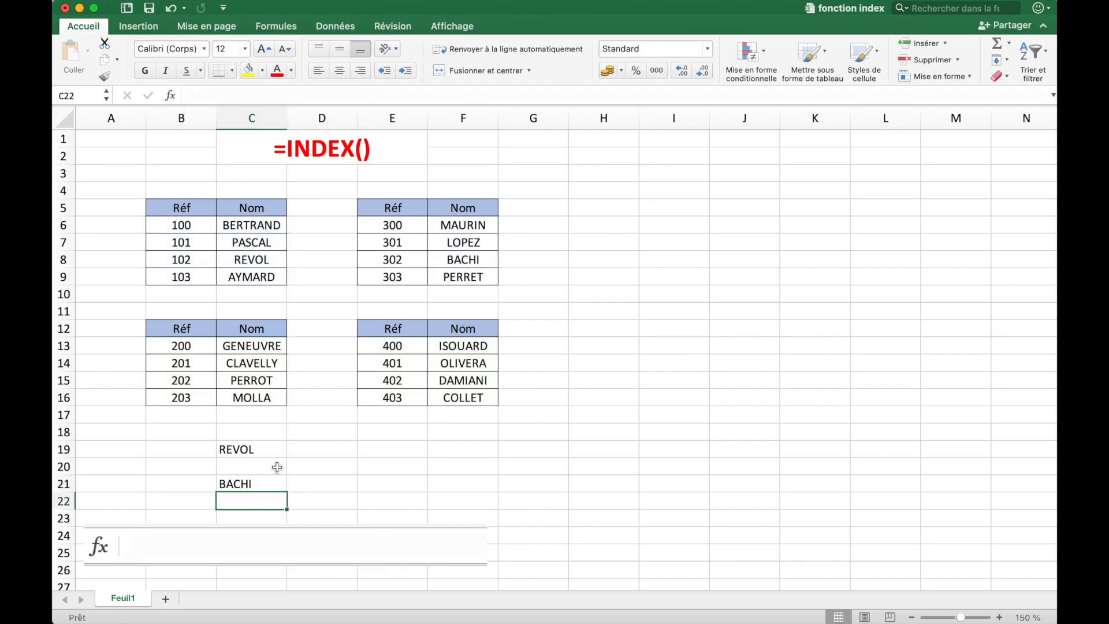